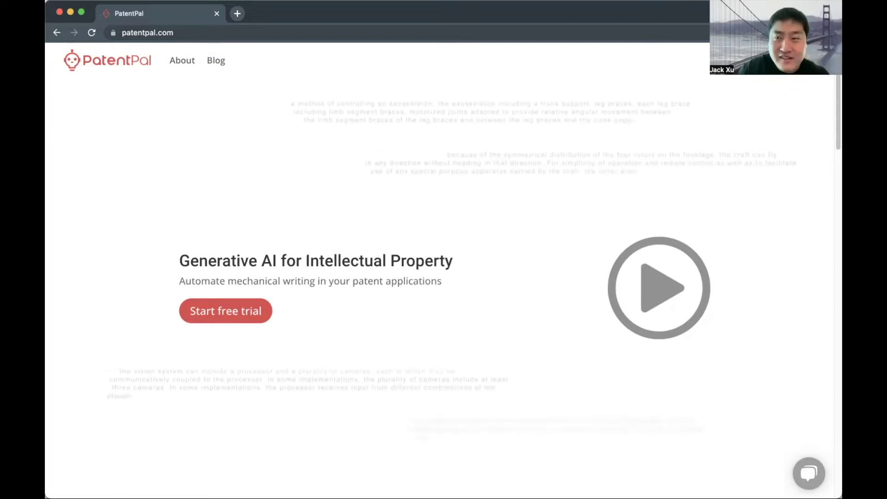
Step: Open draft.patentpal.com from Start free trial and log in with the saved credentials
click(790, 62)
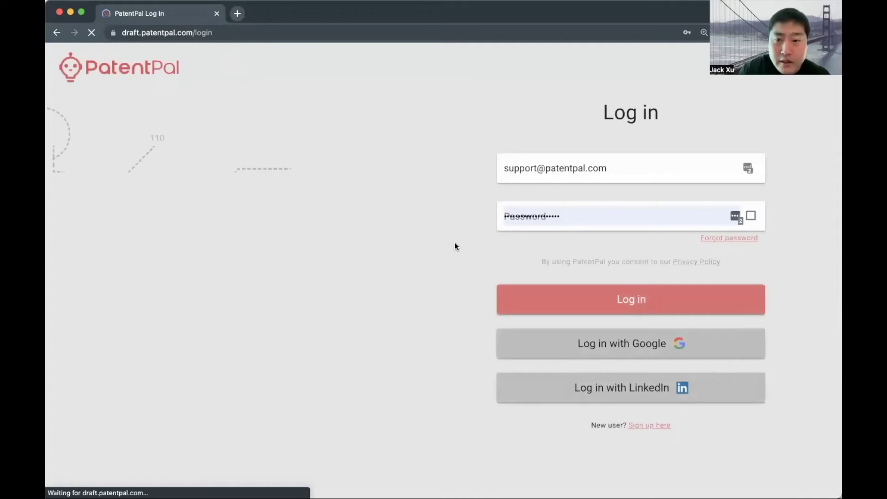
click(692, 301)
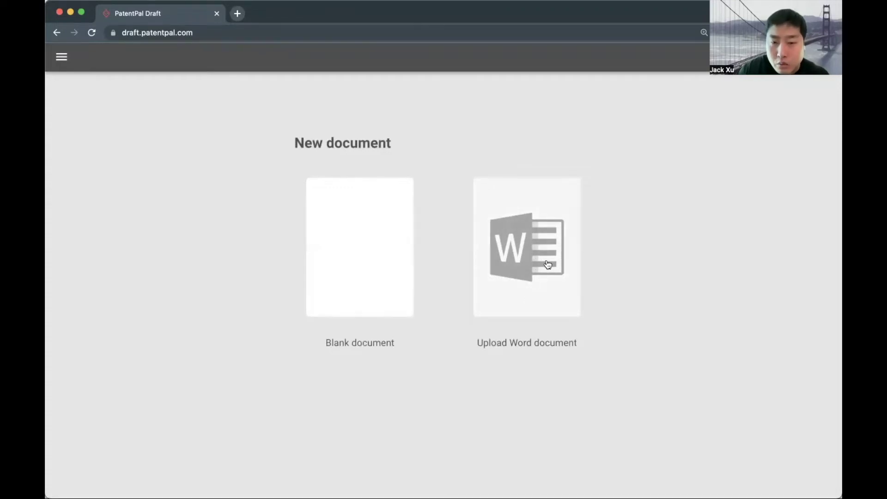
Step: Start a blank document with the bicycle power system example claims and generate the draft
click(370, 256)
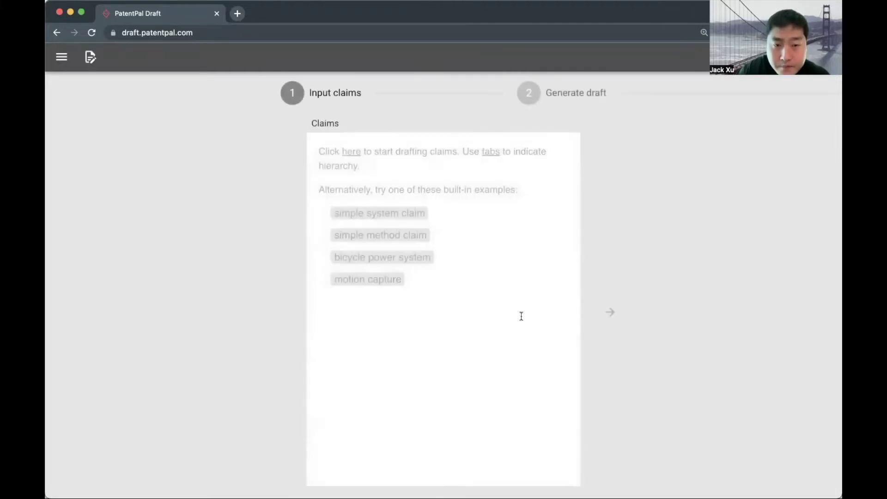
click(392, 259)
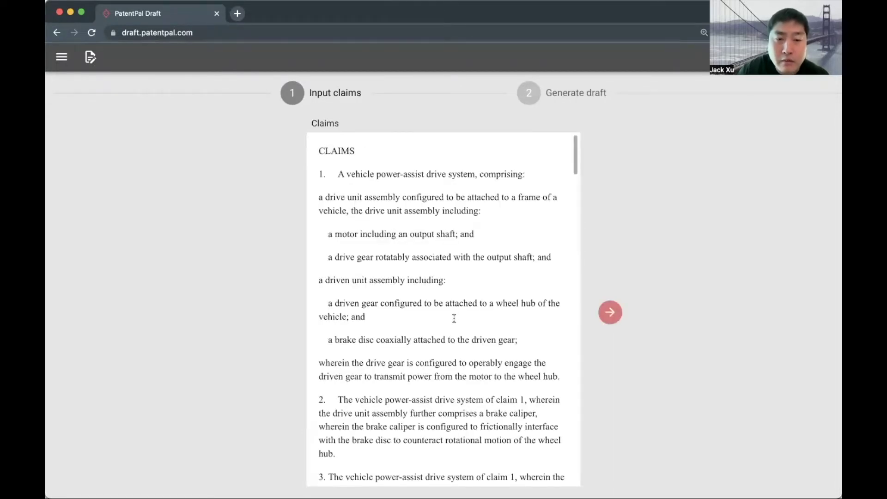
scroll(454, 318, down, 20)
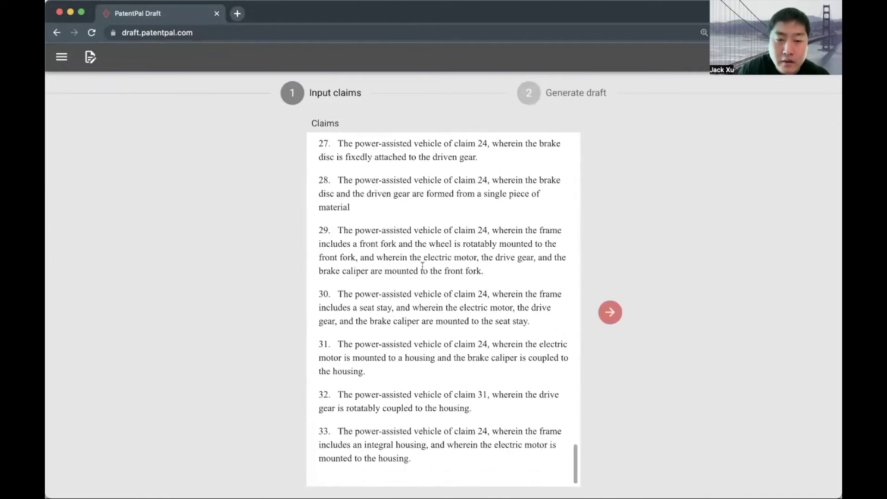
click(611, 315)
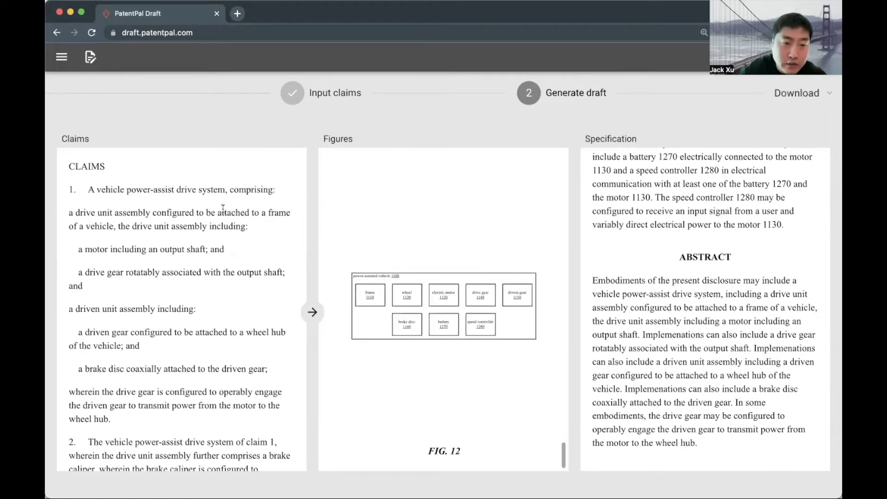
Step: Scroll through the generated claims, figures and specification, ending at the Specification's top
scroll(231, 281, down, 15)
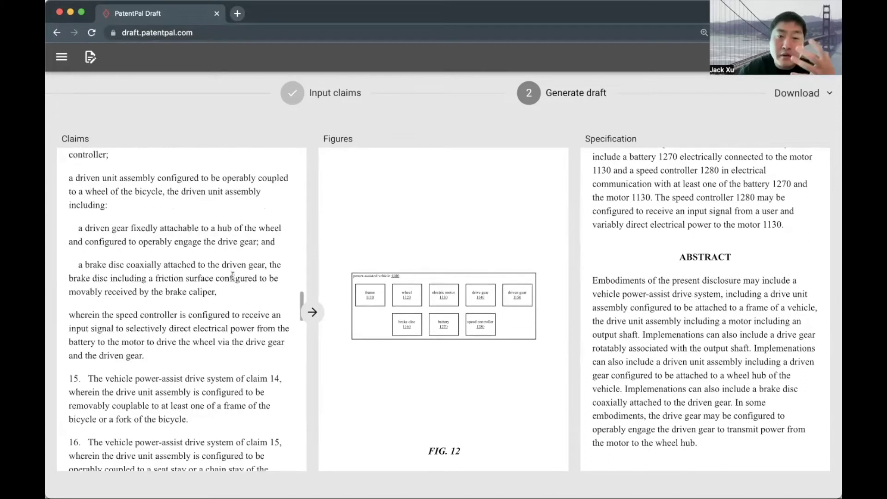
scroll(231, 272, down, 5)
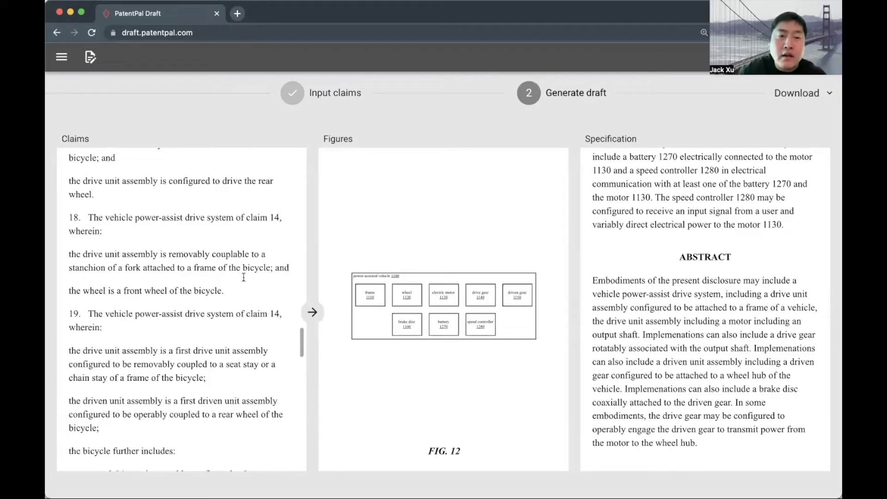
scroll(448, 295, up, 20)
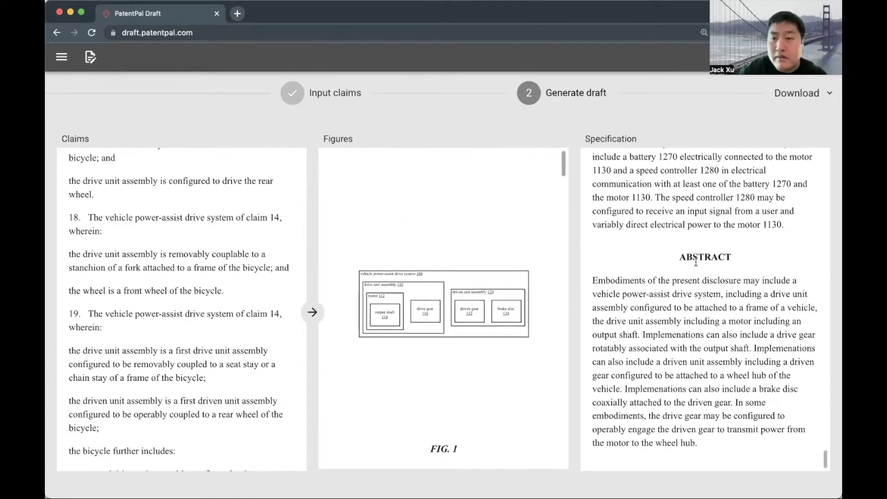
scroll(713, 281, up, 20)
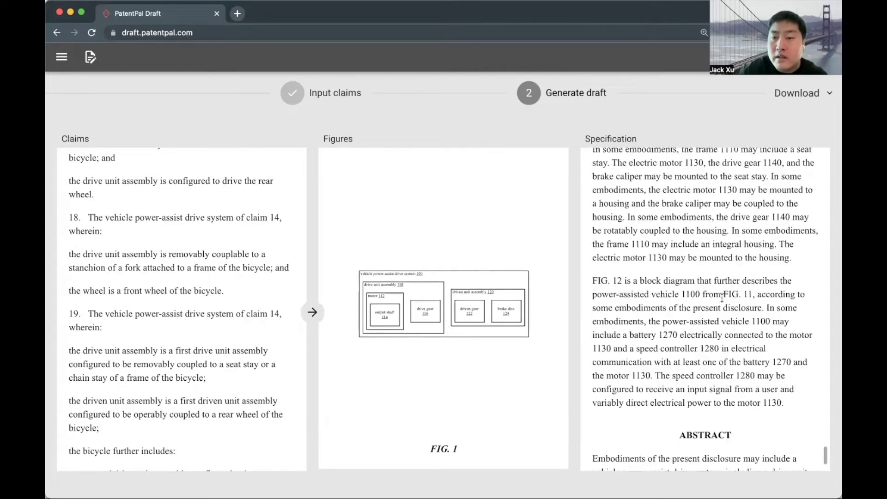
scroll(714, 305, up, 15)
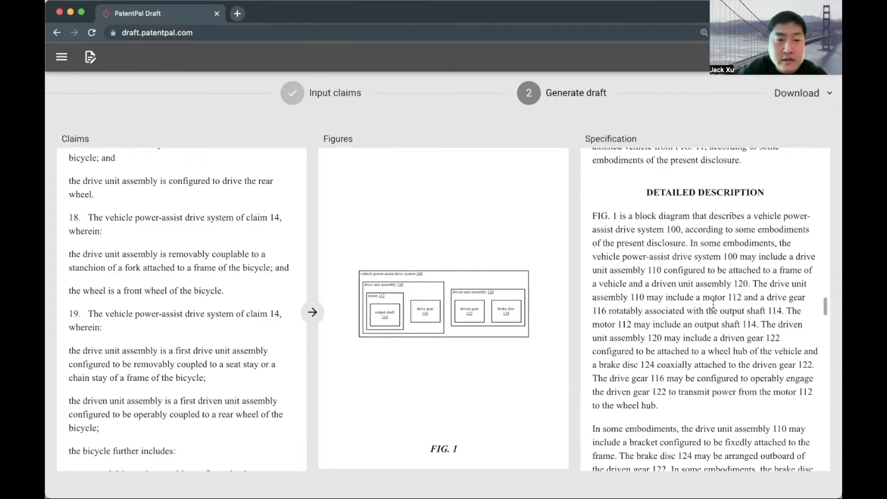
scroll(713, 305, up, 10)
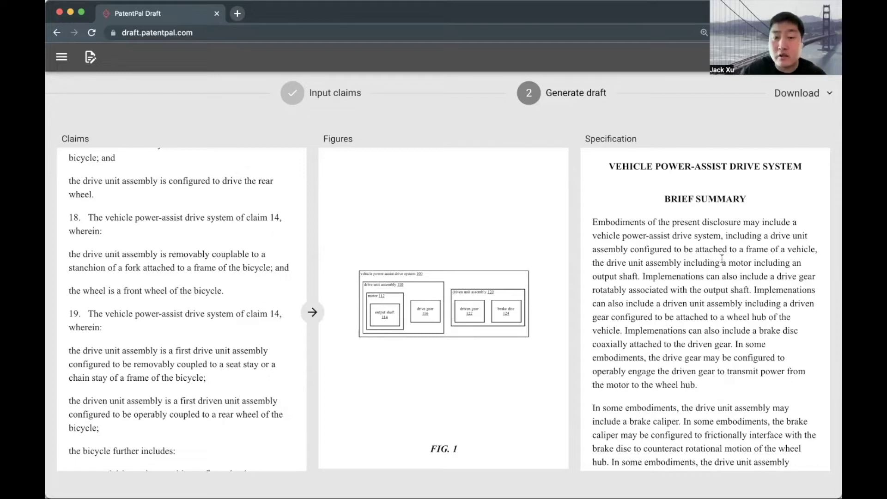
scroll(771, 227, down, 10)
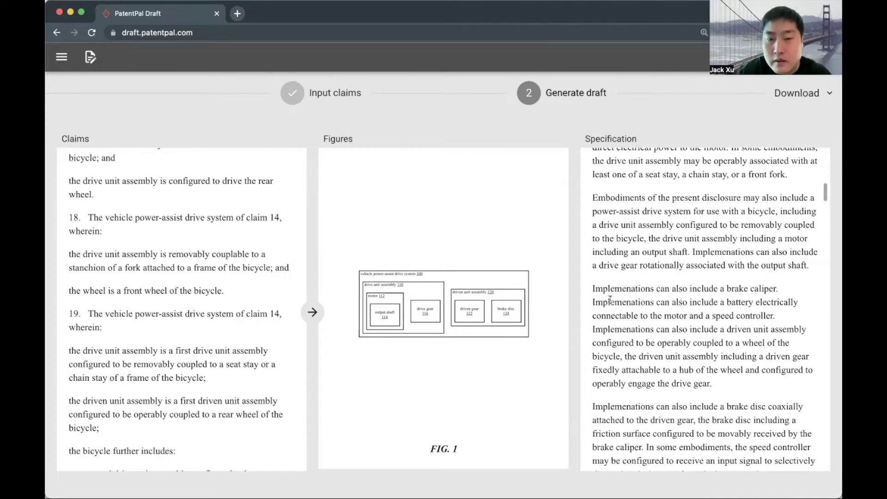
scroll(614, 300, down, 20)
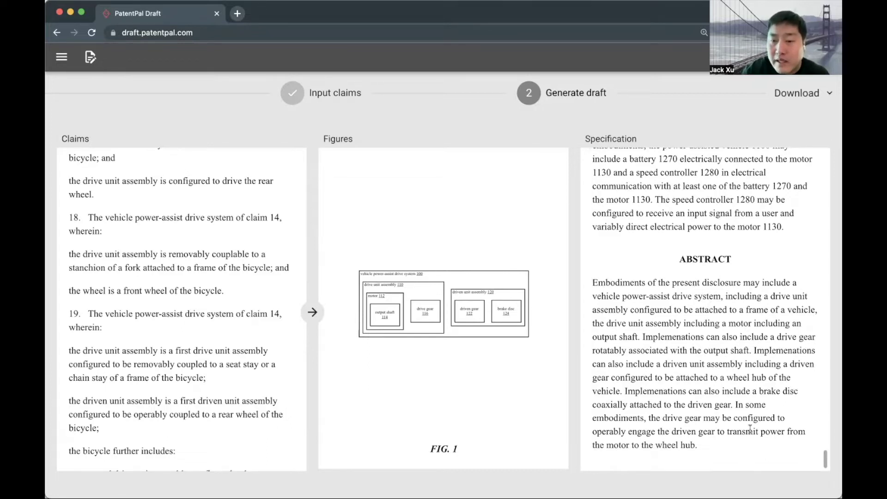
scroll(718, 356, up, 5)
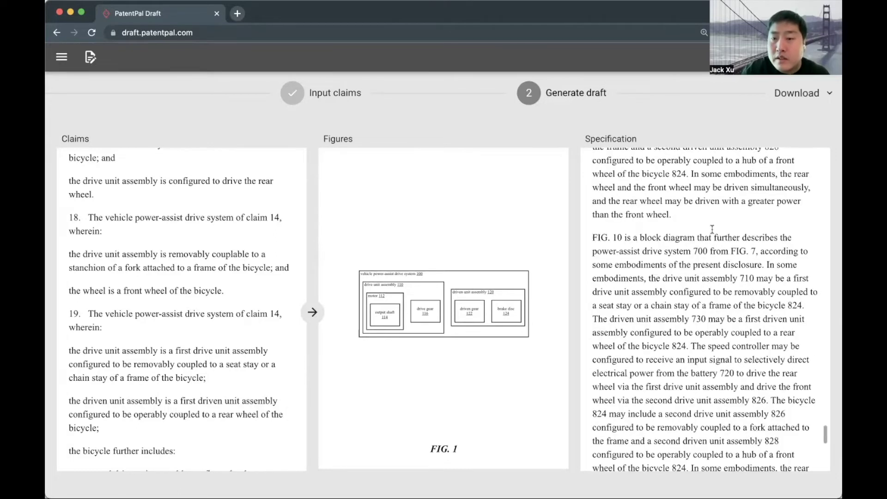
scroll(679, 336, up, 15)
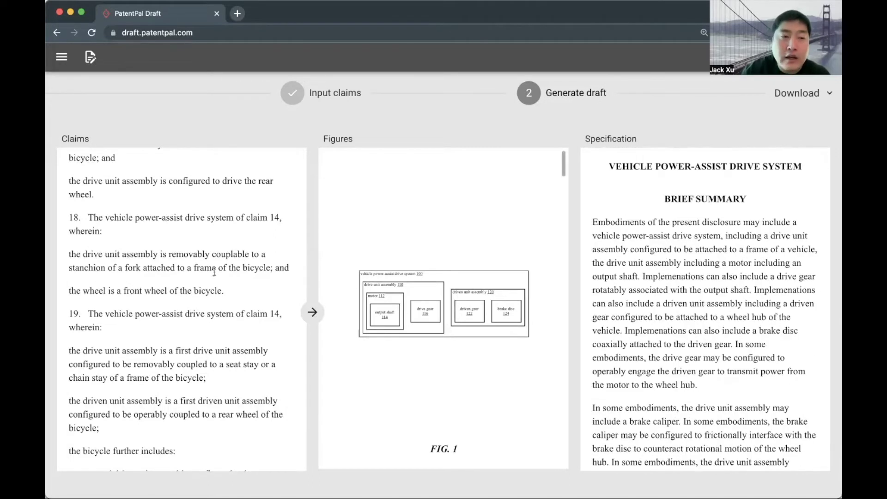
scroll(473, 286, down, 10)
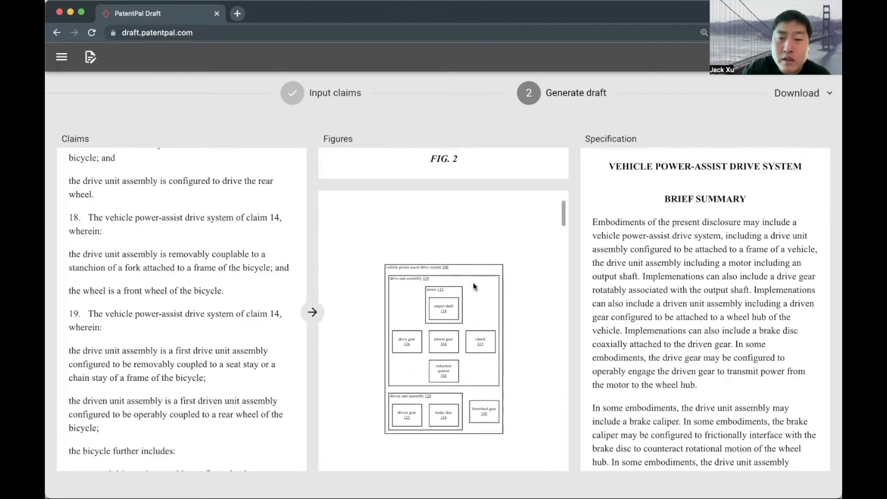
scroll(474, 285, down, 1)
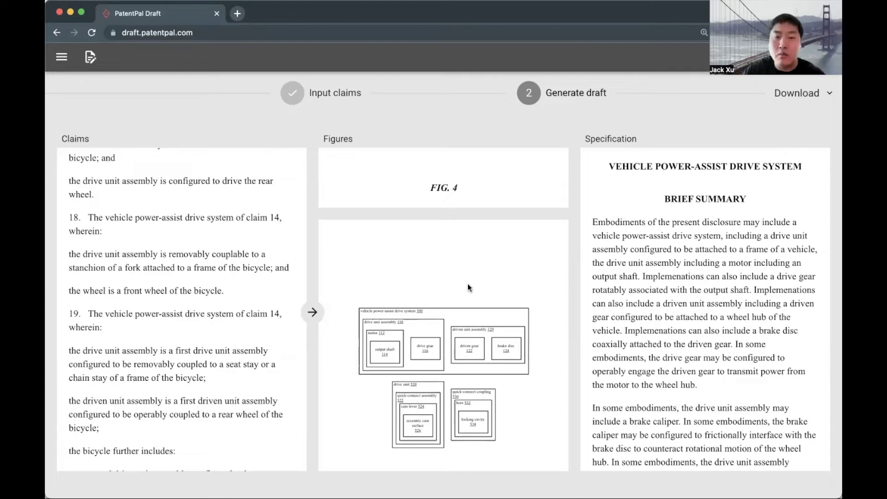
scroll(468, 285, up, 13)
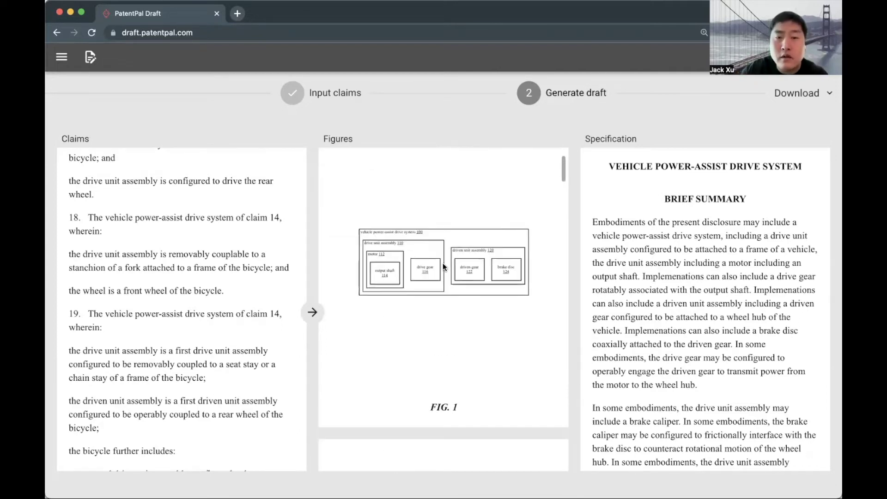
scroll(443, 263, up, 2)
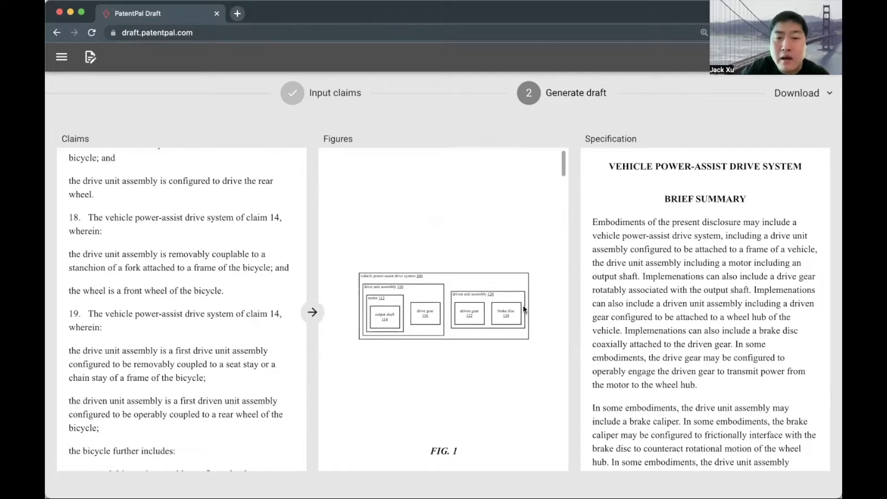
scroll(523, 295, down, 10)
scroll(682, 305, down, 10)
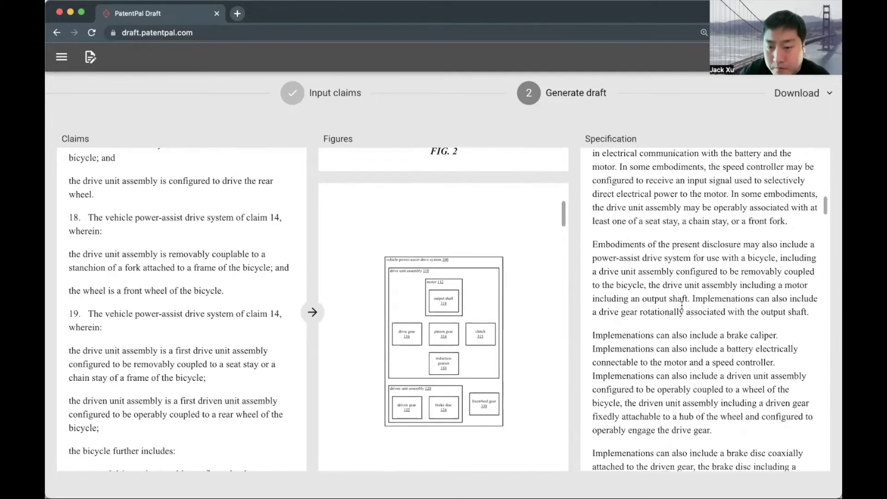
scroll(683, 305, down, 20)
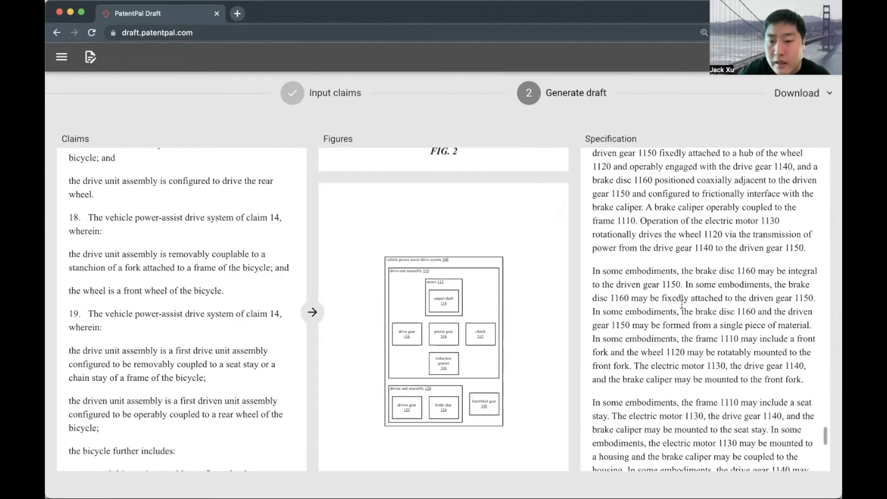
scroll(682, 305, down, 5)
scroll(681, 305, down, 1)
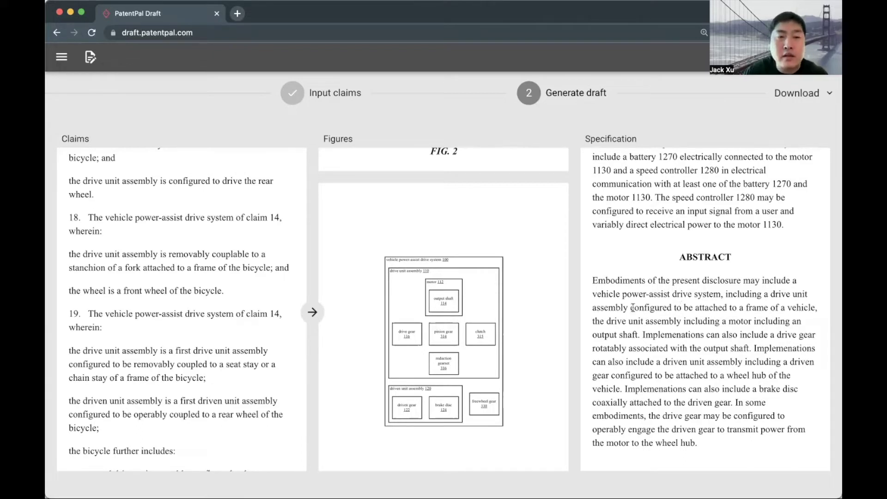
scroll(218, 237, up, 10)
scroll(217, 239, up, 15)
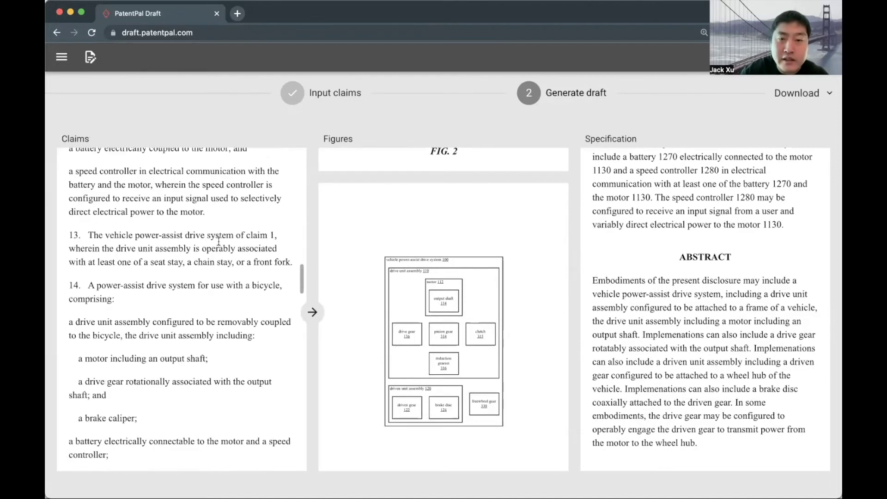
scroll(464, 273, up, 3)
scroll(465, 273, up, 5)
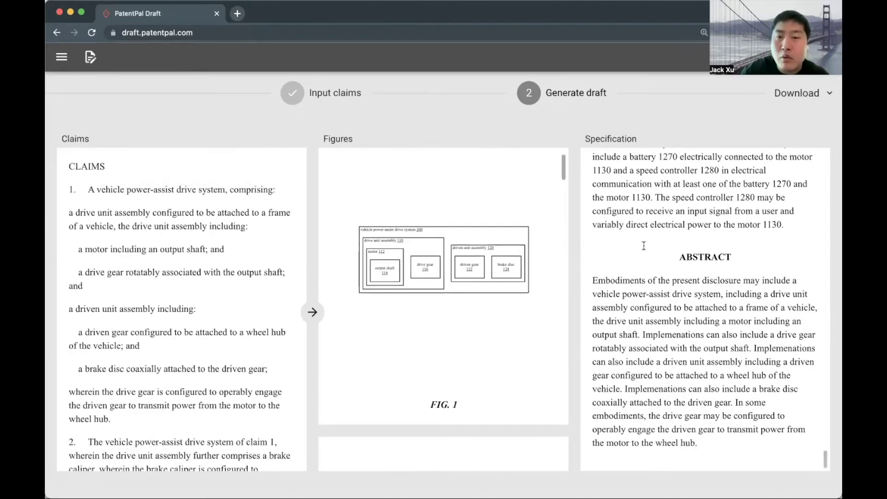
scroll(650, 255, up, 10)
scroll(650, 257, up, 15)
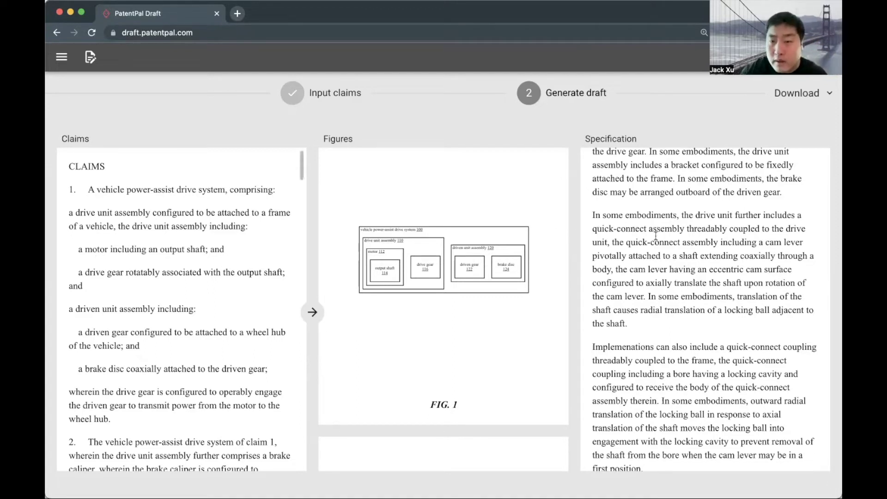
scroll(687, 257, up, 10)
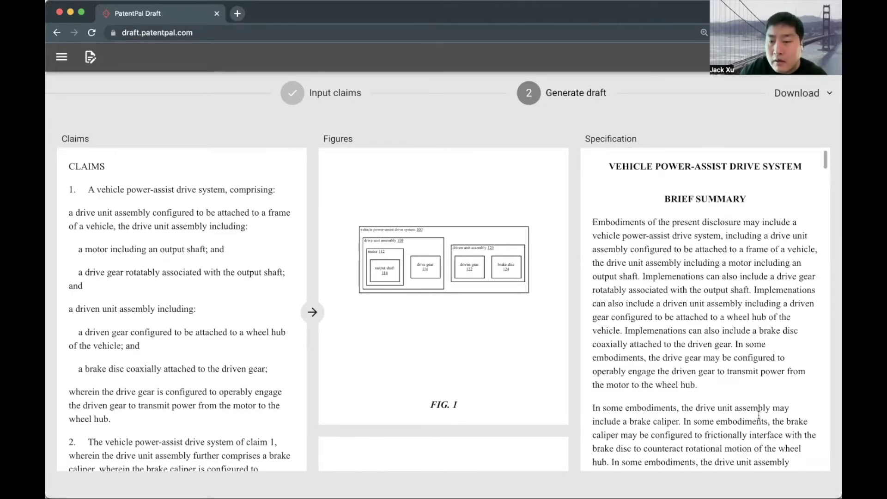
scroll(756, 406, down, 10)
scroll(756, 402, down, 20)
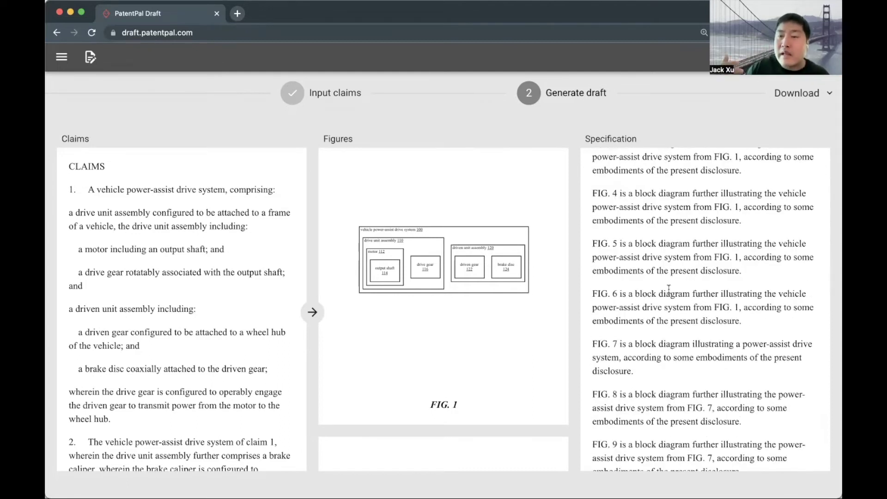
scroll(669, 289, down, 15)
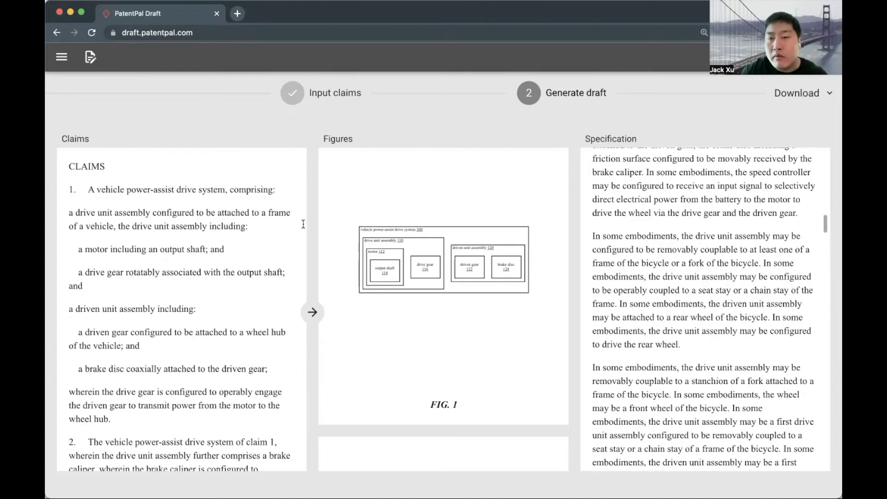
scroll(684, 179, up, 2)
scroll(636, 304, down, 15)
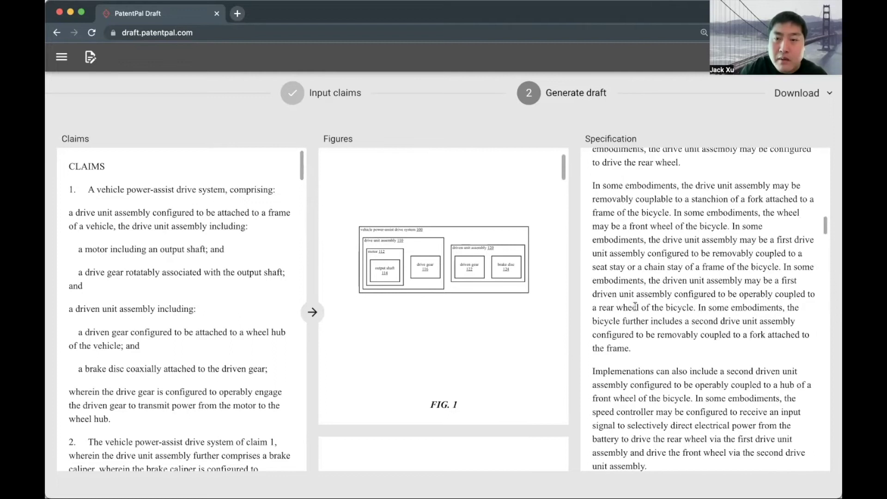
scroll(636, 304, down, 6)
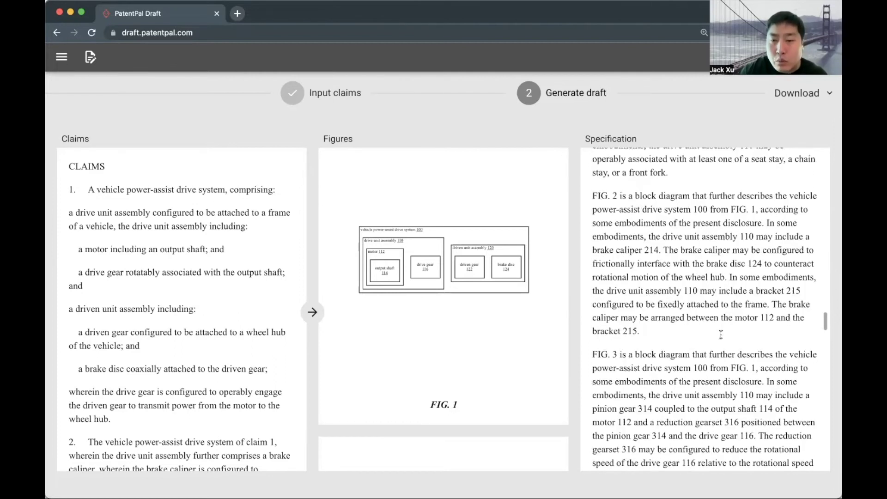
scroll(740, 332, down, 6)
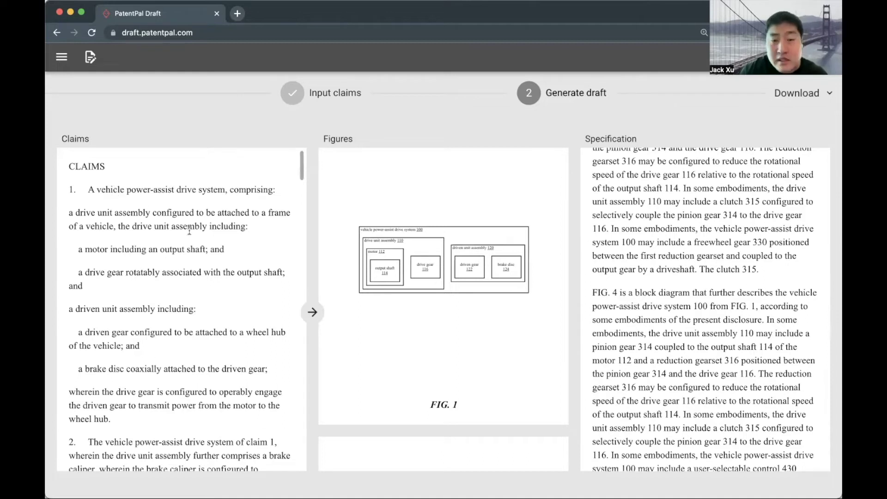
scroll(454, 303, down, 10)
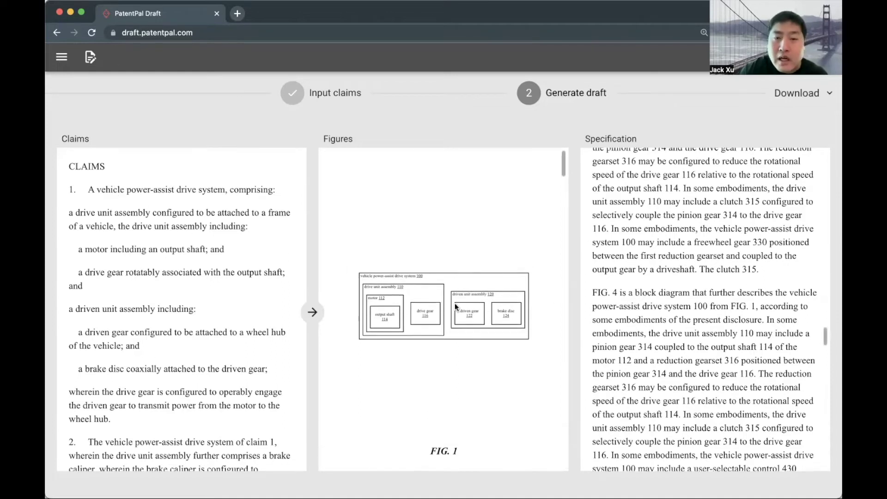
scroll(508, 286, up, 10)
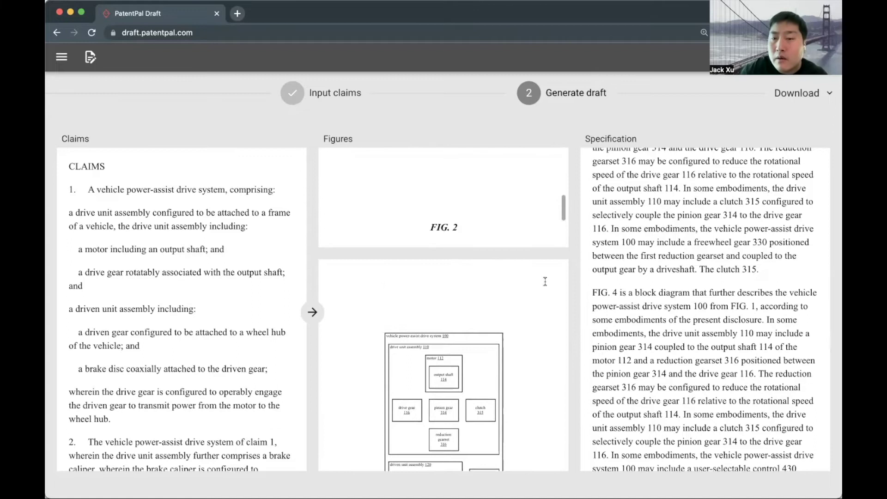
click(180, 214)
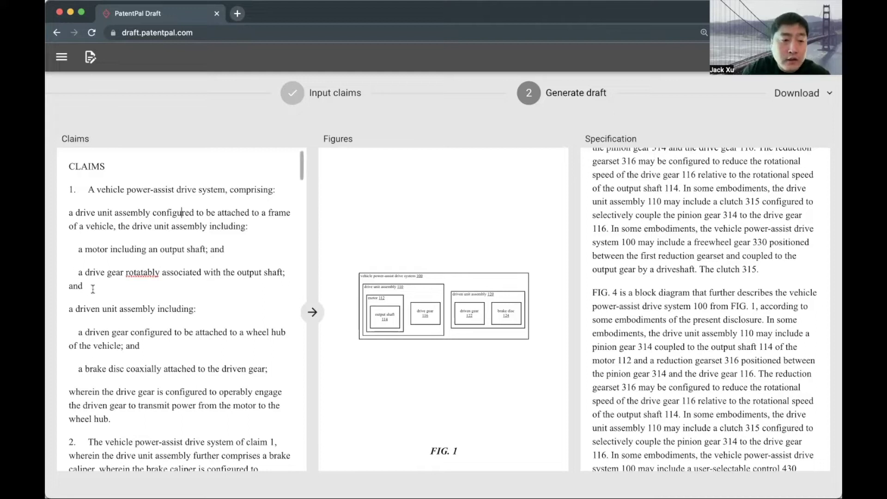
Step: Replace the claims with '1. A computer, comprising:' a processor, a memory device, wherein the device includes a module
key(super+a)
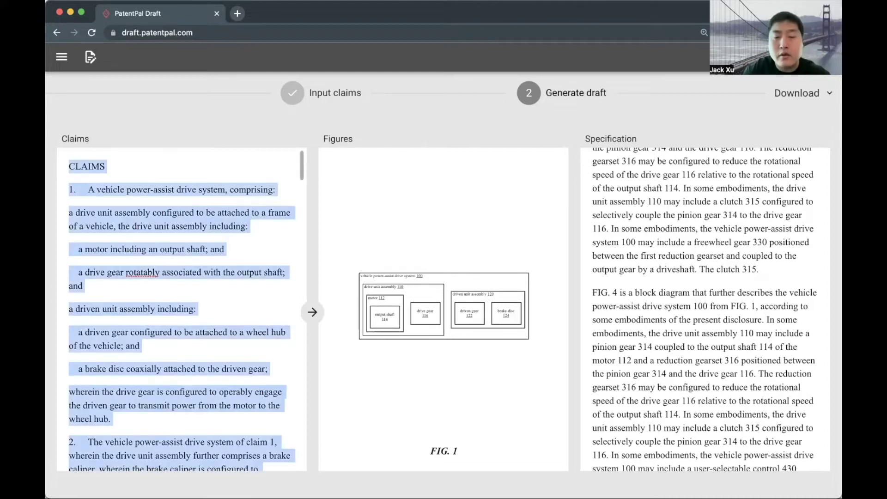
key(BackSpace)
text(1.)
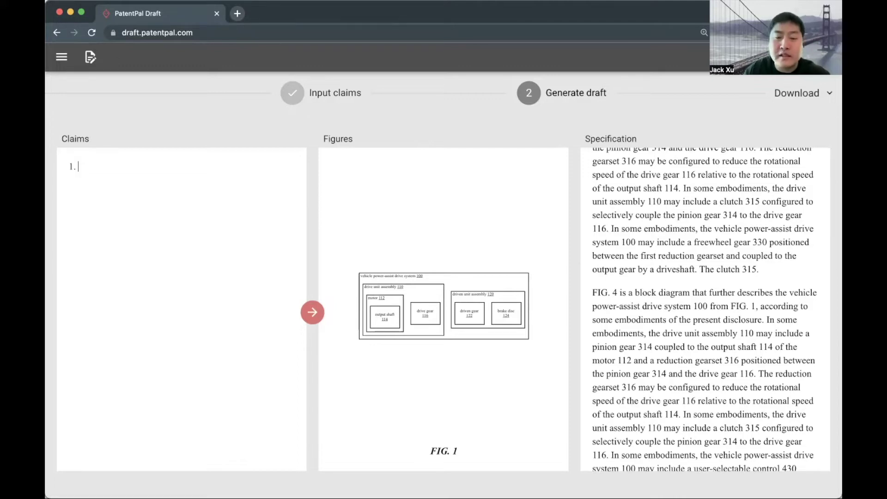
text(A computer)
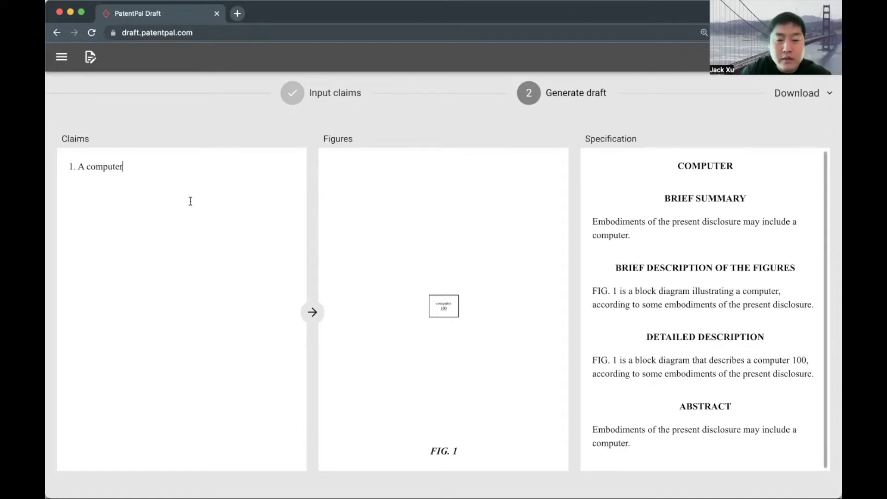
text(, )
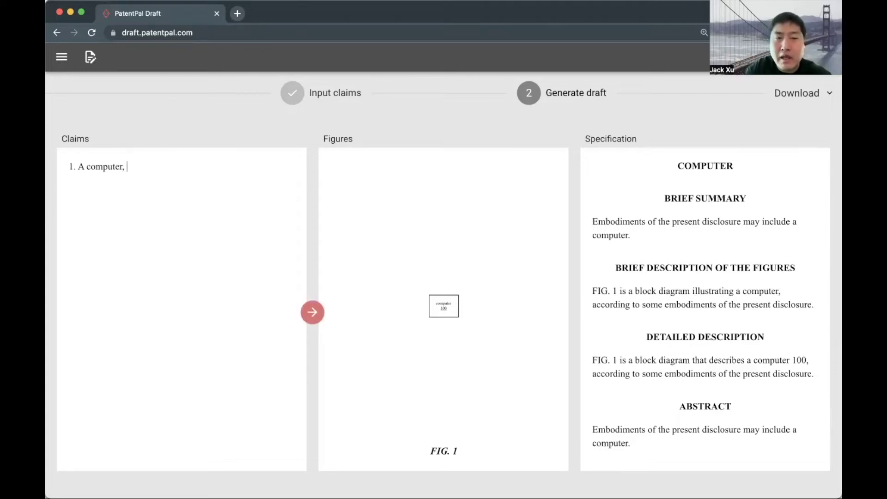
text(comprising:)
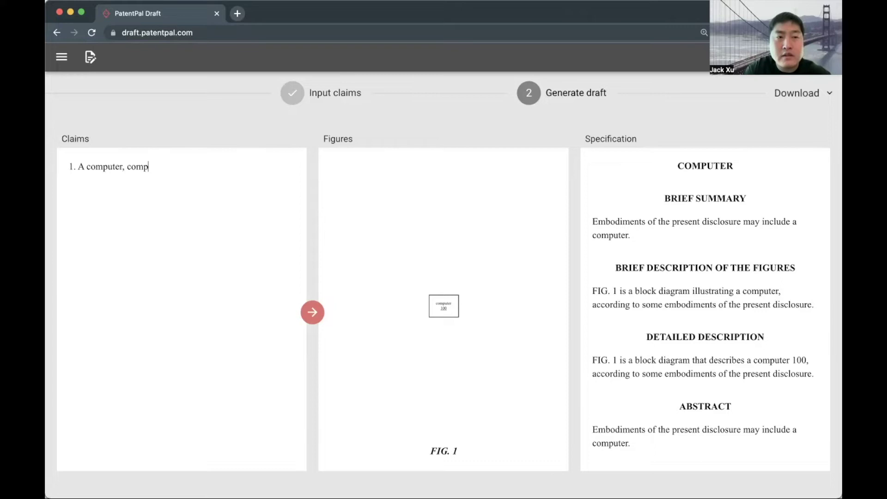
key(Return)
text(a processor)
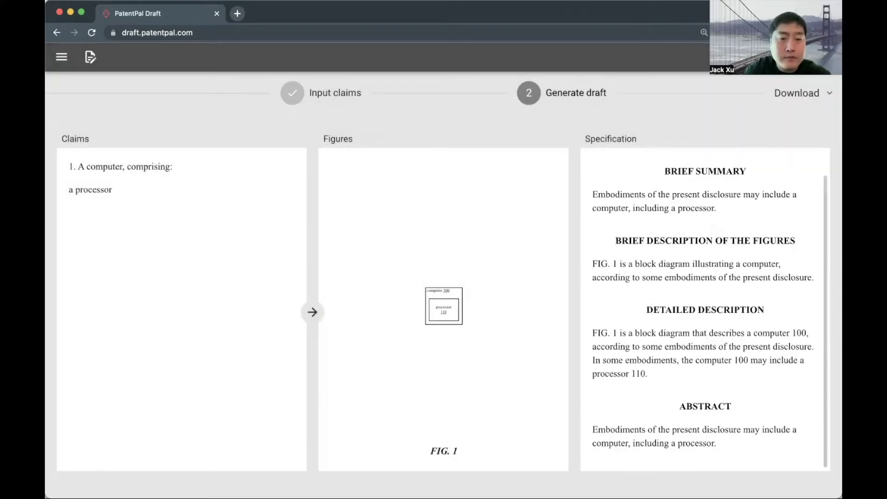
key(Return)
text(a memory device)
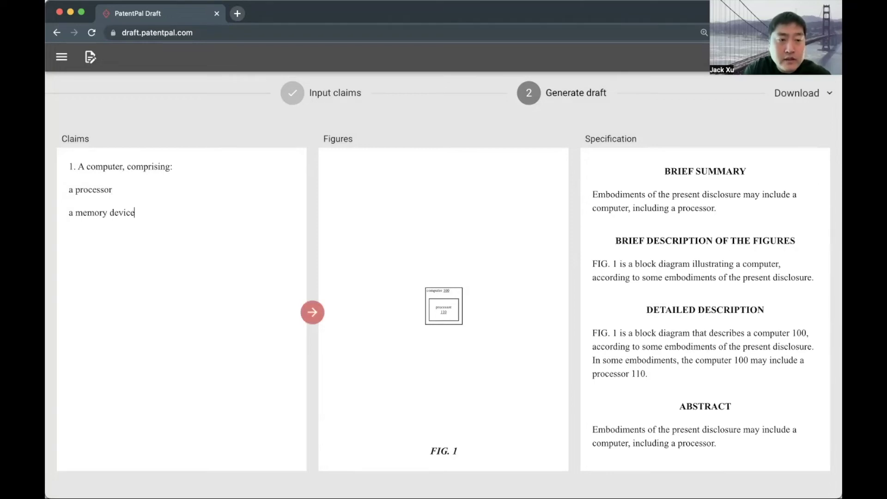
key(Return)
text(wherein the device incl)
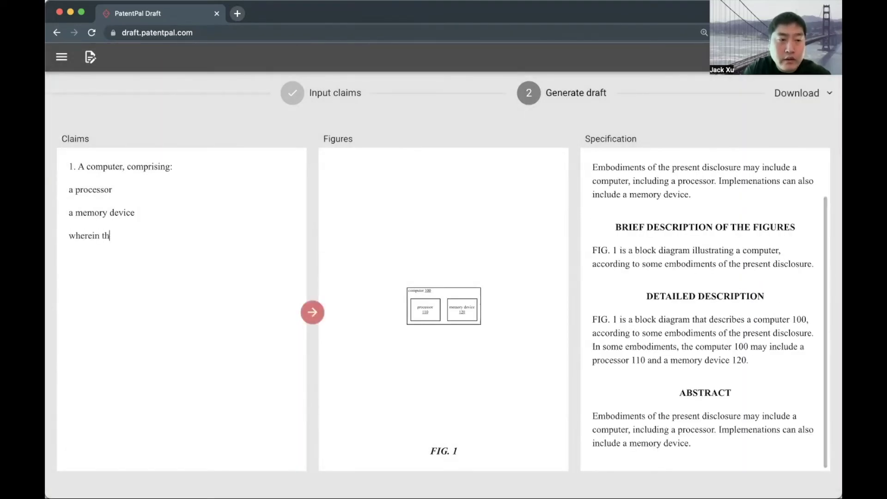
text(udes a module)
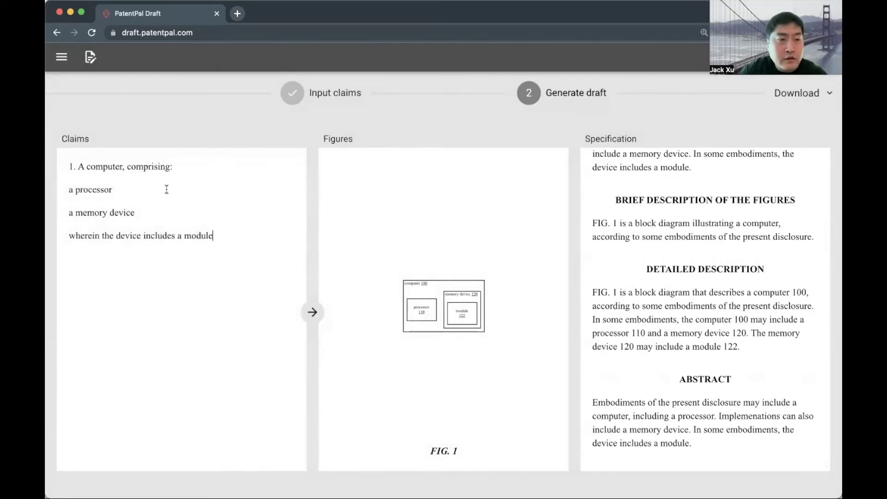
Step: End the processor and memory device elements with semicolons
click(165, 190)
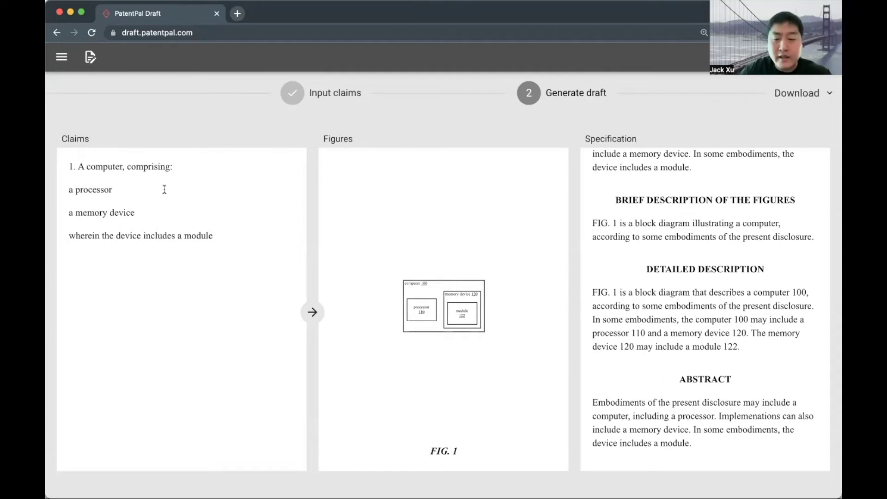
text(;)
click(135, 213)
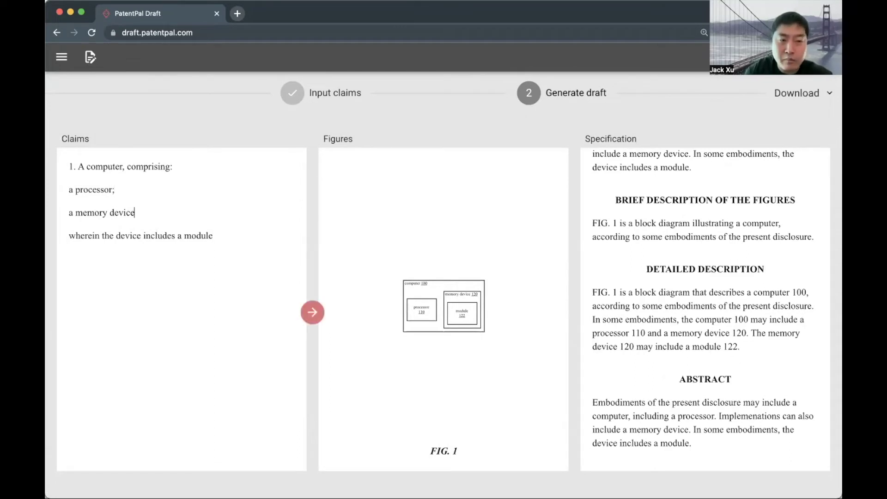
text(;)
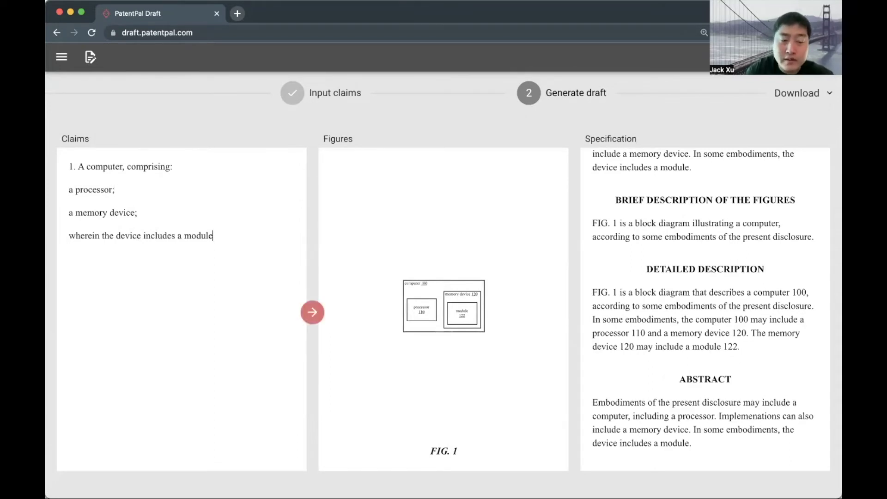
text(.)
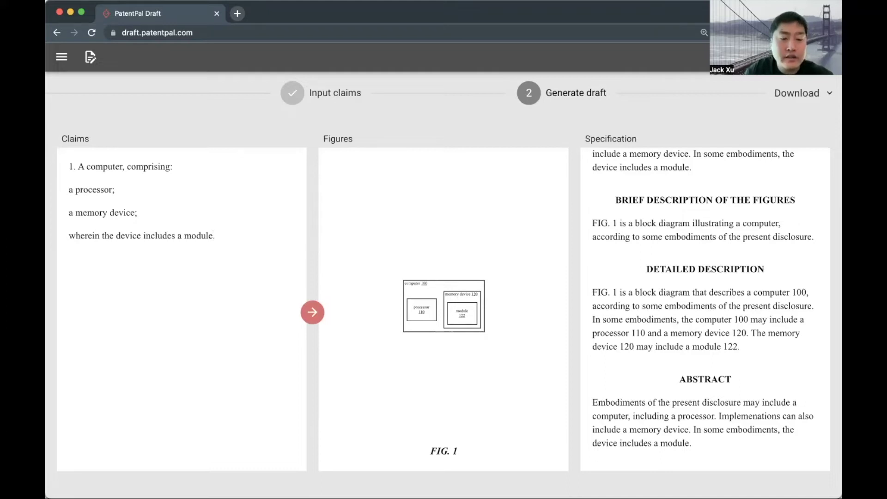
click(143, 236)
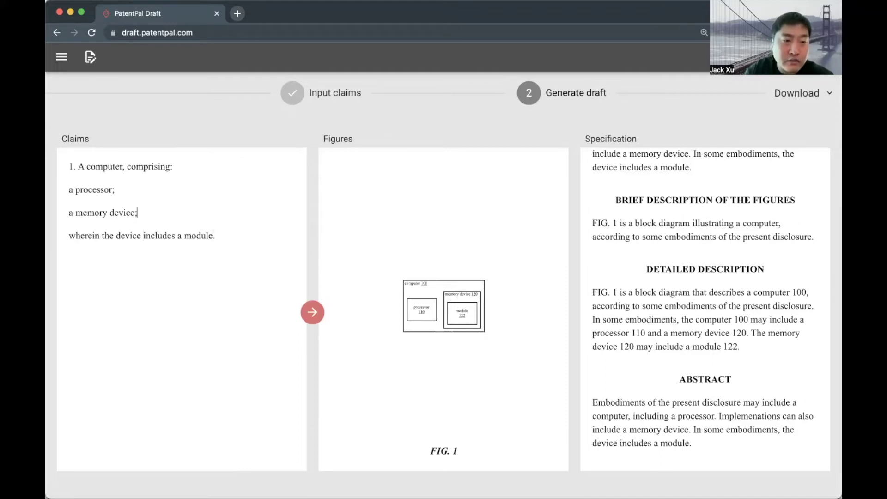
drag(136, 213, 75, 212)
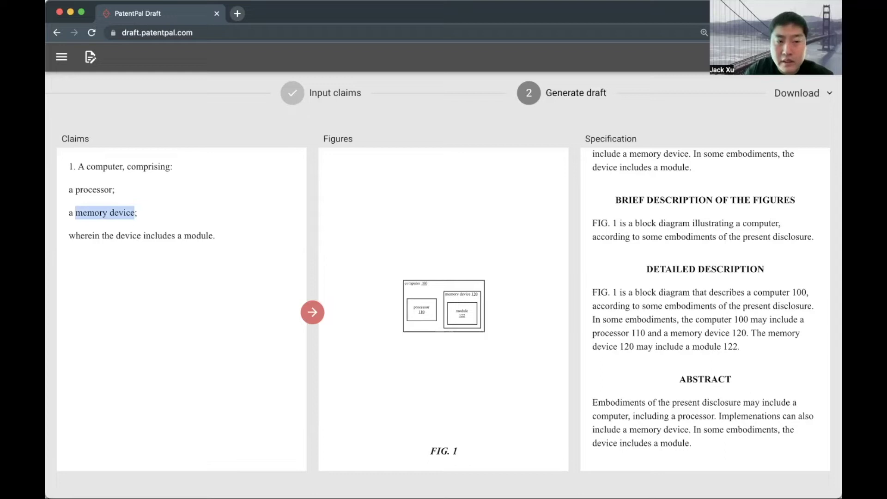
Step: Insert an 'a first memory device' element and make the next one 'second memory device'
key(Left)
key(Up)
key(End)
key(Return)
text(a)
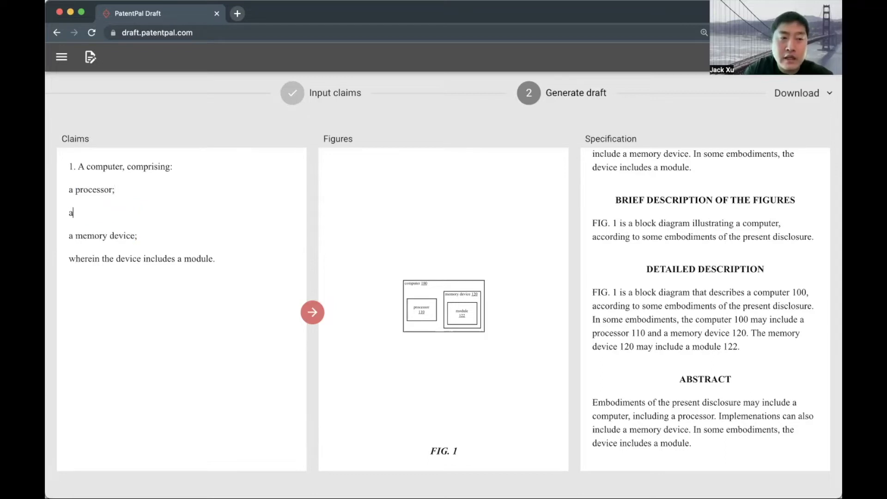
text( first me)
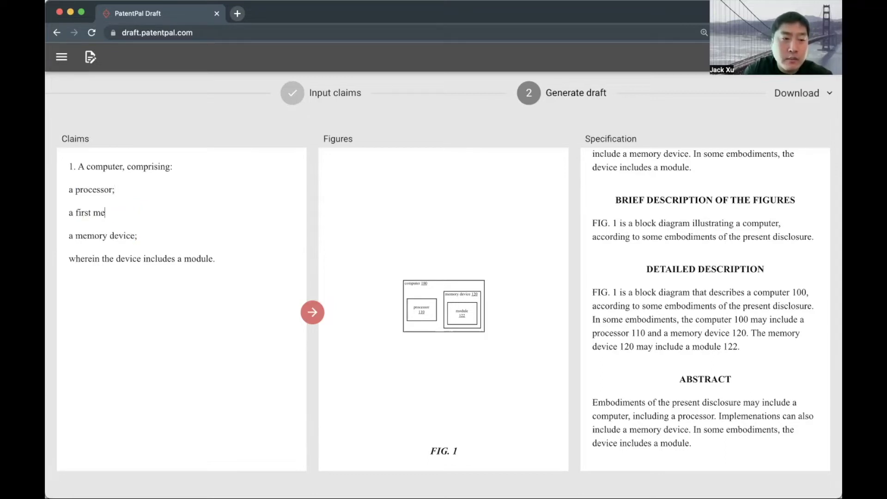
text(mory device)
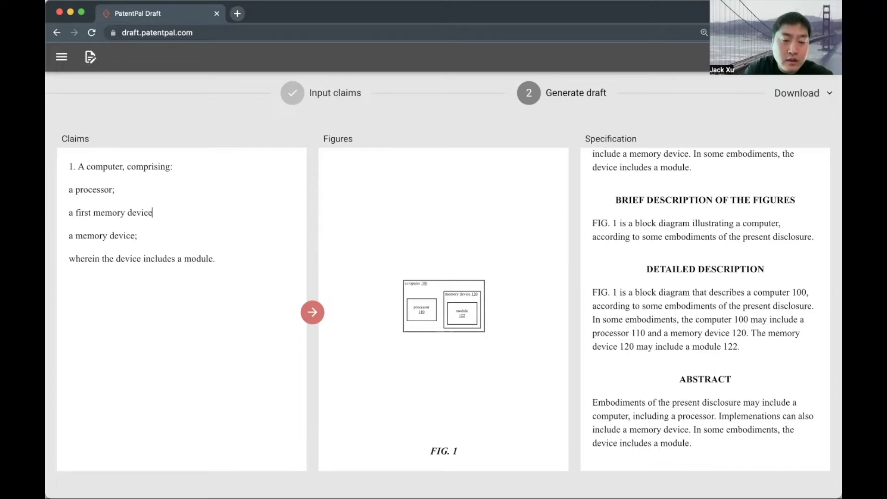
key(Down)
key(Left)
key(alt+Left)
key(alt+Left)
text(sec)
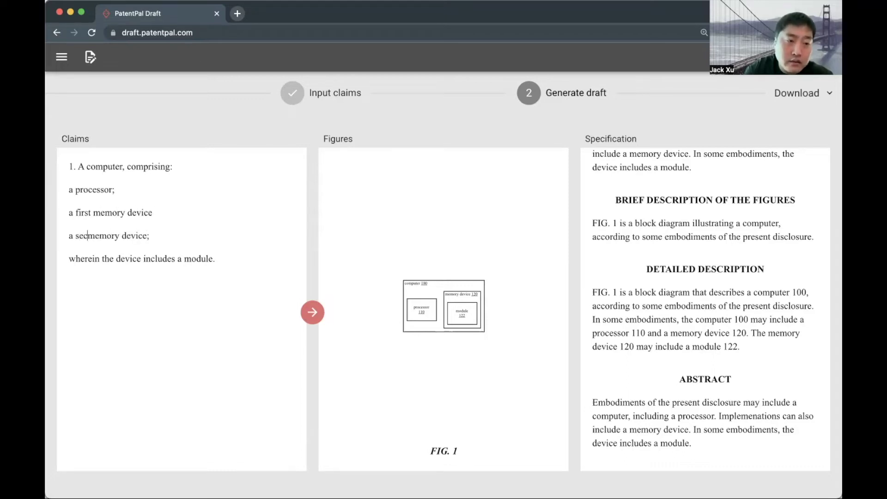
text(ond)
Step: Append '; and' to the first memory device, point the wherein clause at it, and regenerate
click(153, 212)
text(; and)
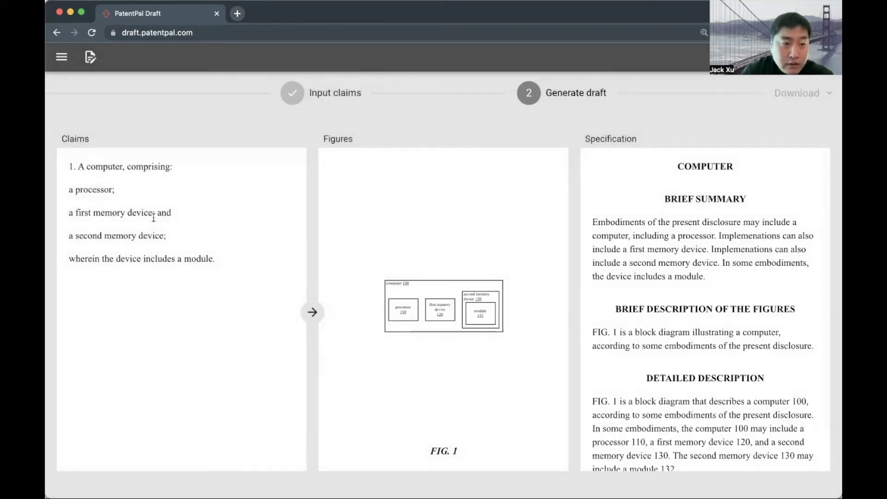
click(128, 253)
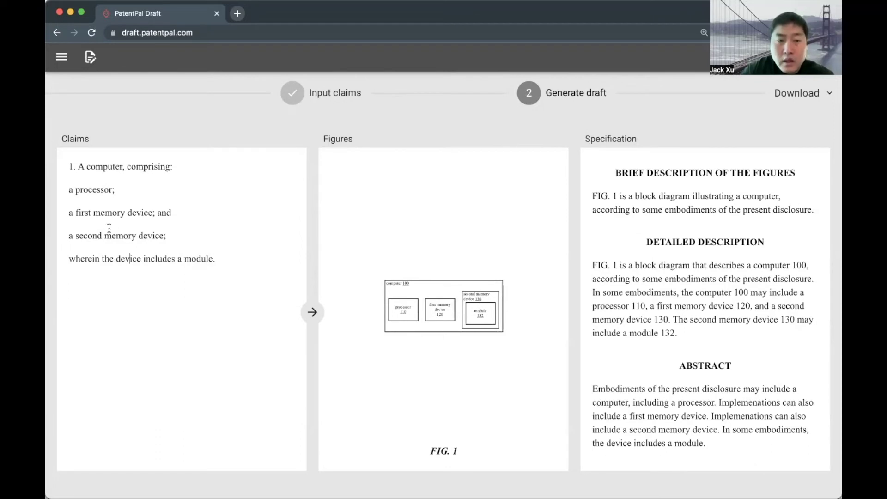
click(113, 259)
text(first memory)
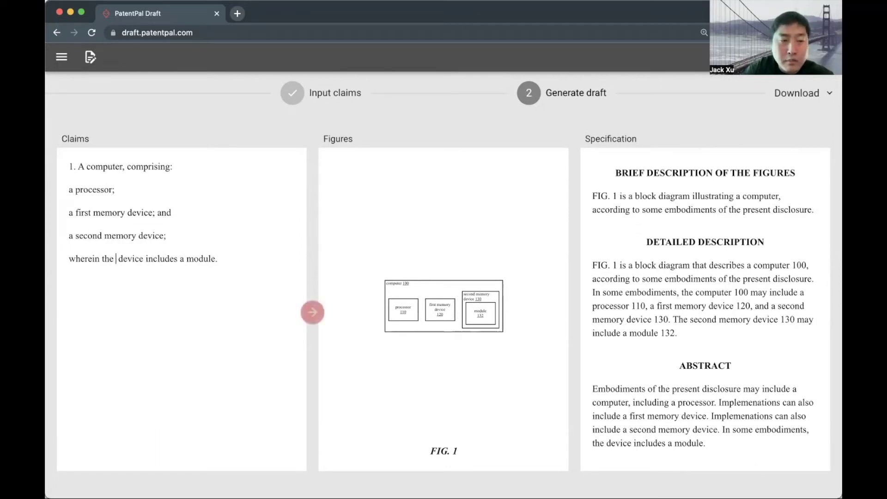
click(312, 313)
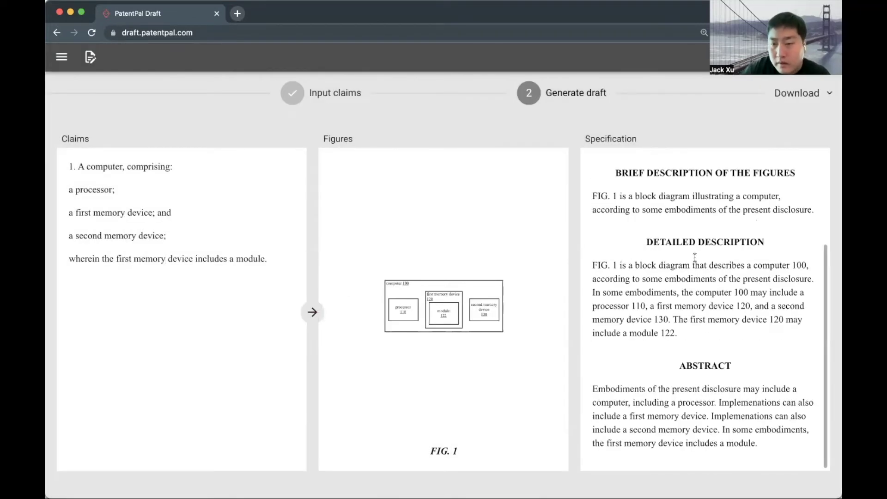
click(701, 335)
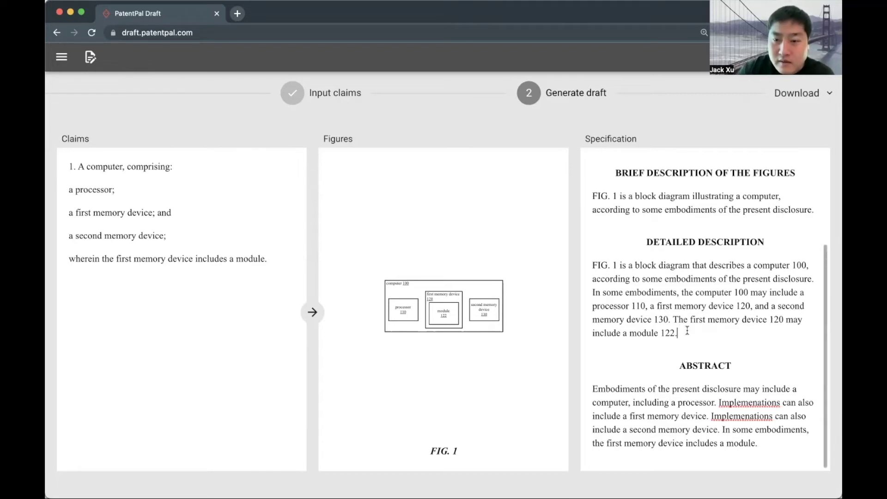
Step: Replace the claim with the built-in motion capture example and generate its FIG. 1A flowchart draft
drag(282, 262, 55, 144)
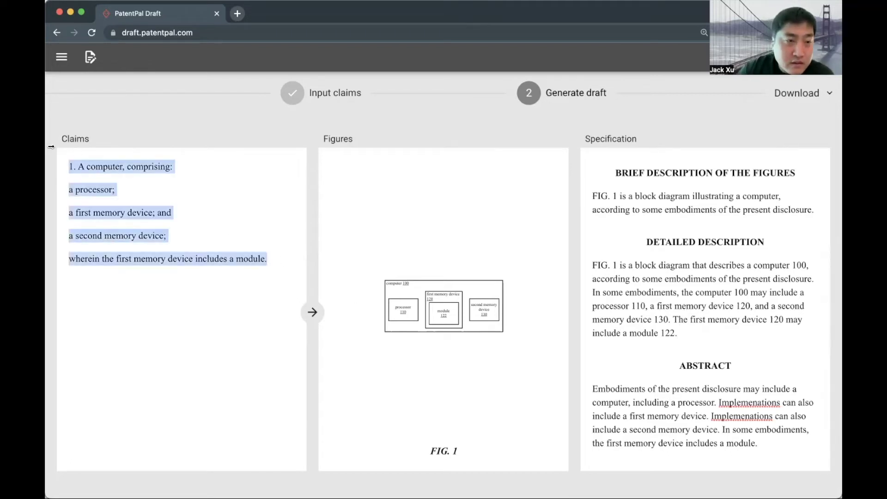
key(BackSpace)
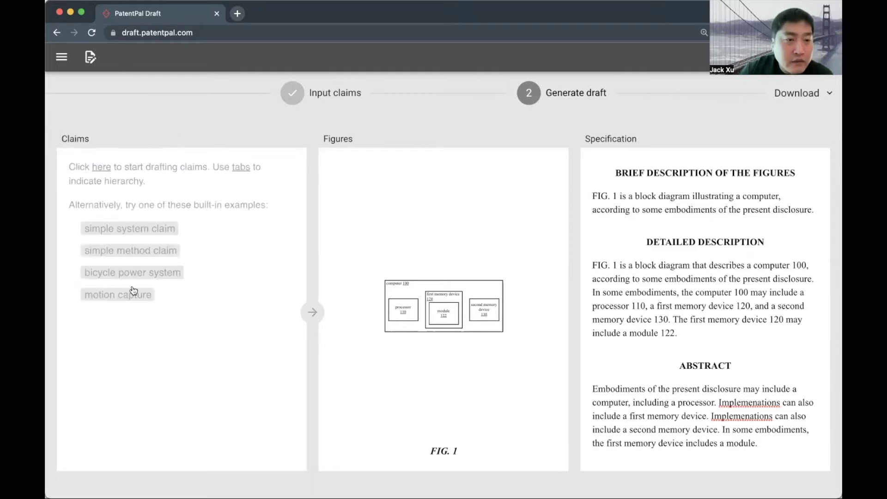
click(133, 294)
click(312, 314)
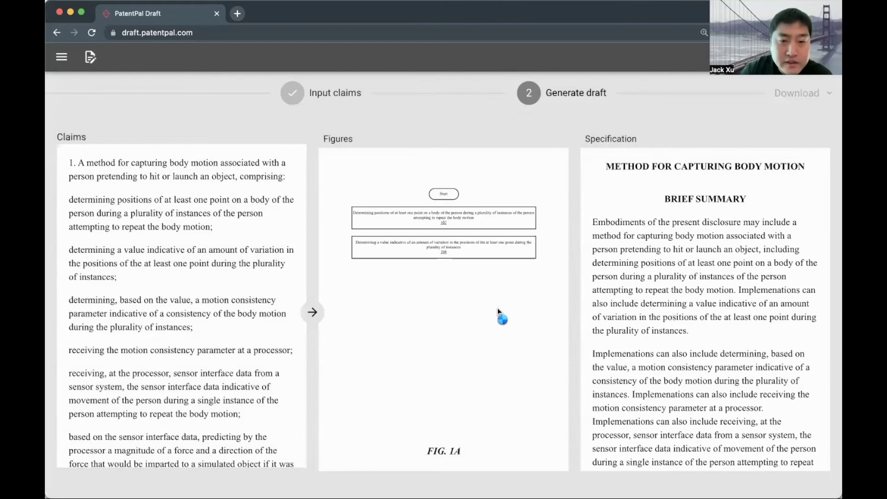
scroll(511, 301, up, 10)
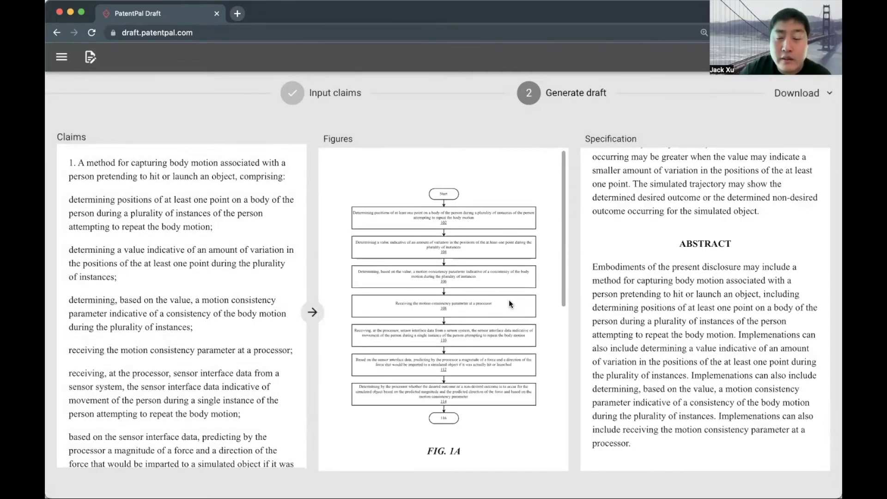
scroll(693, 326, up, 10)
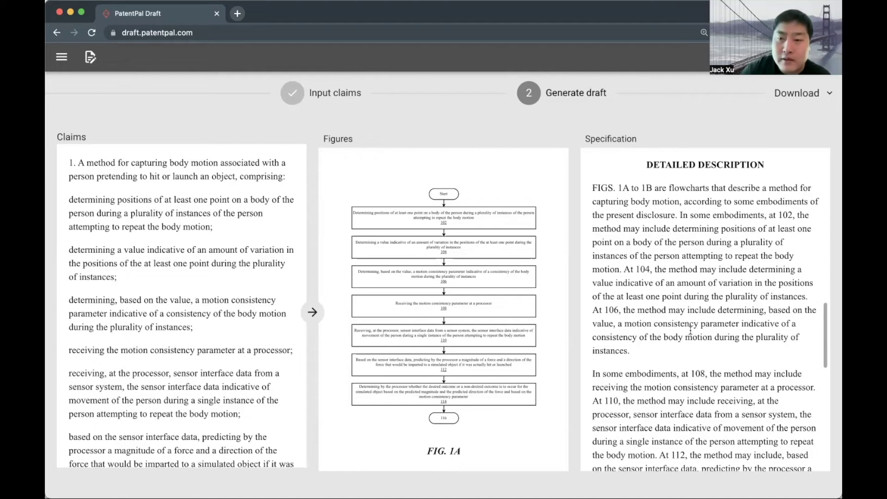
Step: In Customize, change the phrase 'implemenations can also include' to 'examples may also include'
click(91, 58)
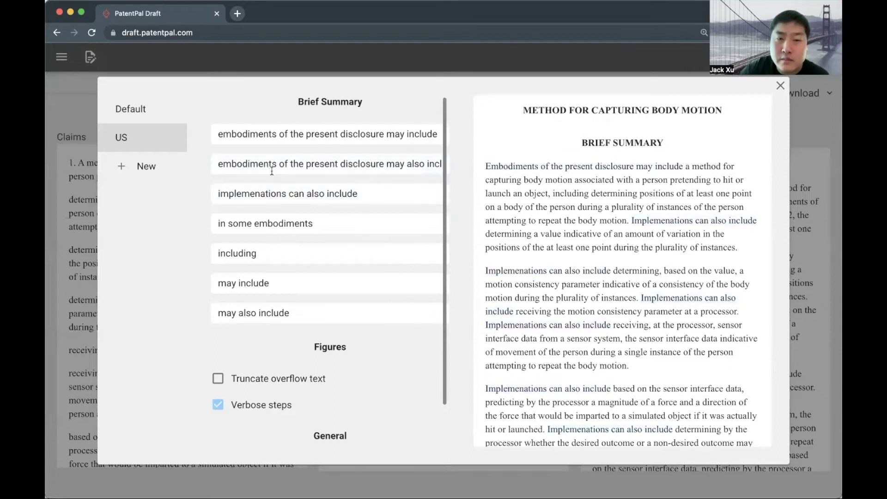
double_click(261, 193)
key(BackSpace)
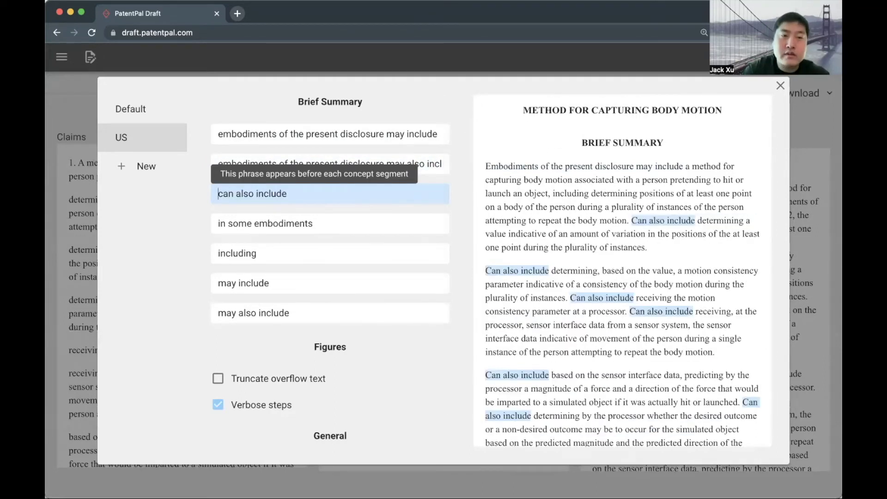
text(ex)
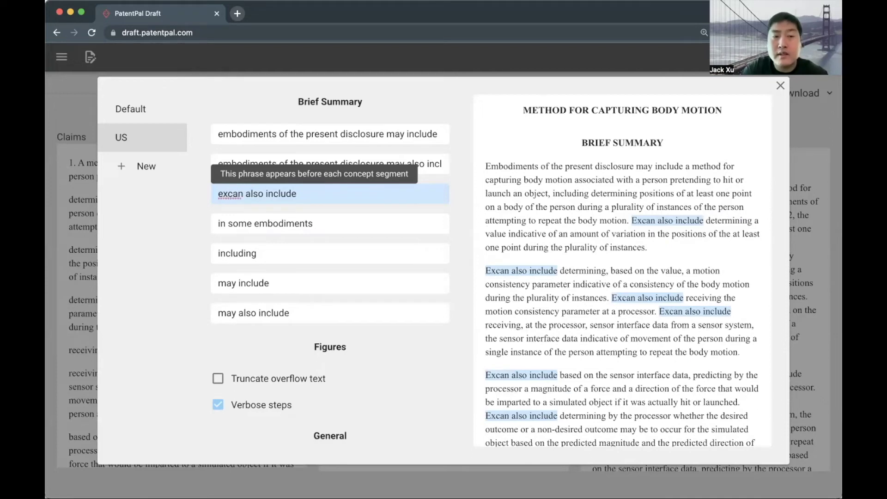
text(amples)
key(BackSpace)
key(BackSpace)
key(BackSpace)
text(may)
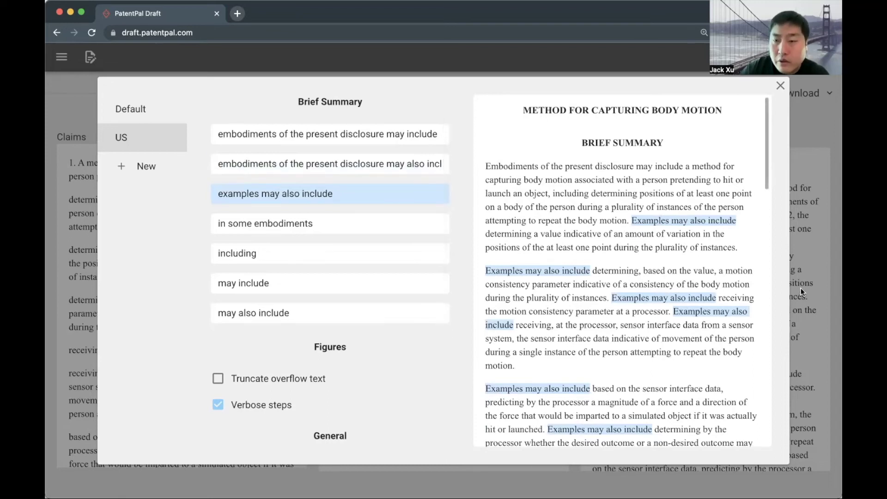
scroll(703, 247, down, 3)
Step: Close the Customize settings to return to the motion-capture draft
click(800, 255)
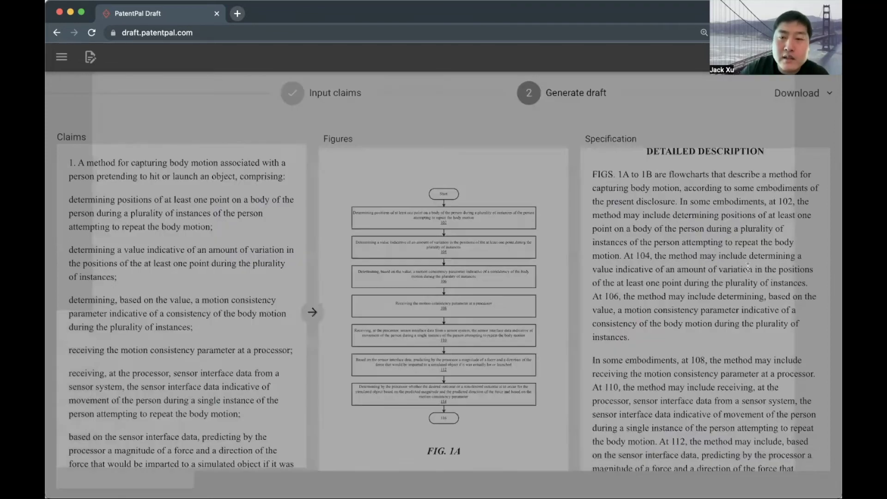